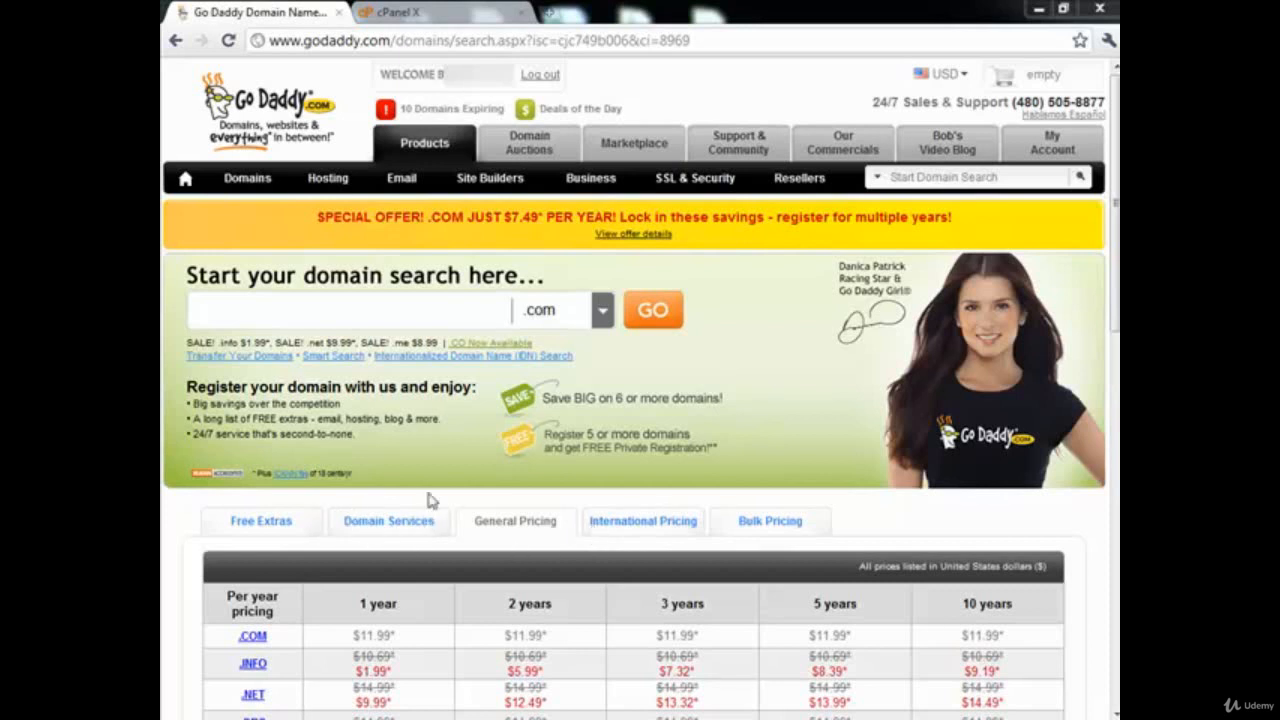
# - In GoDaddy Domain Management, open CHICKENCOOPSANDRUNS.COM and bring up its Set Nameservers dialog
pyautogui.moveTo(250, 186)
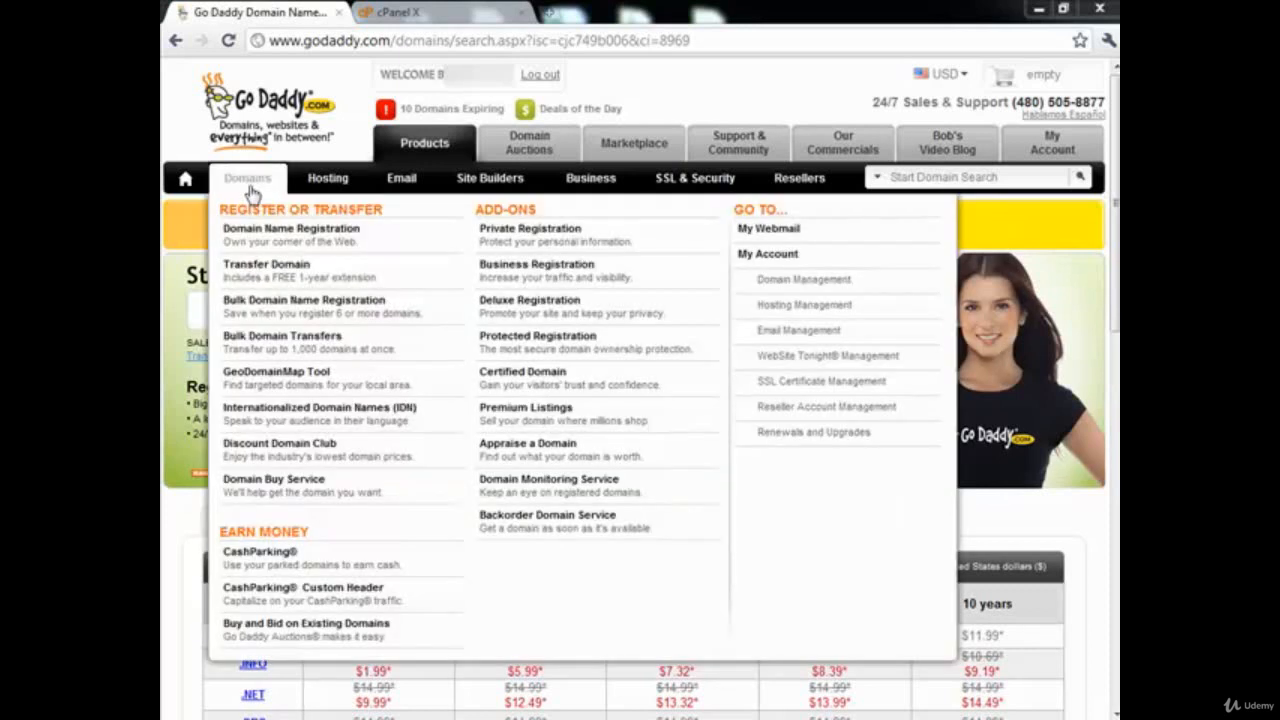
pyautogui.click(808, 285)
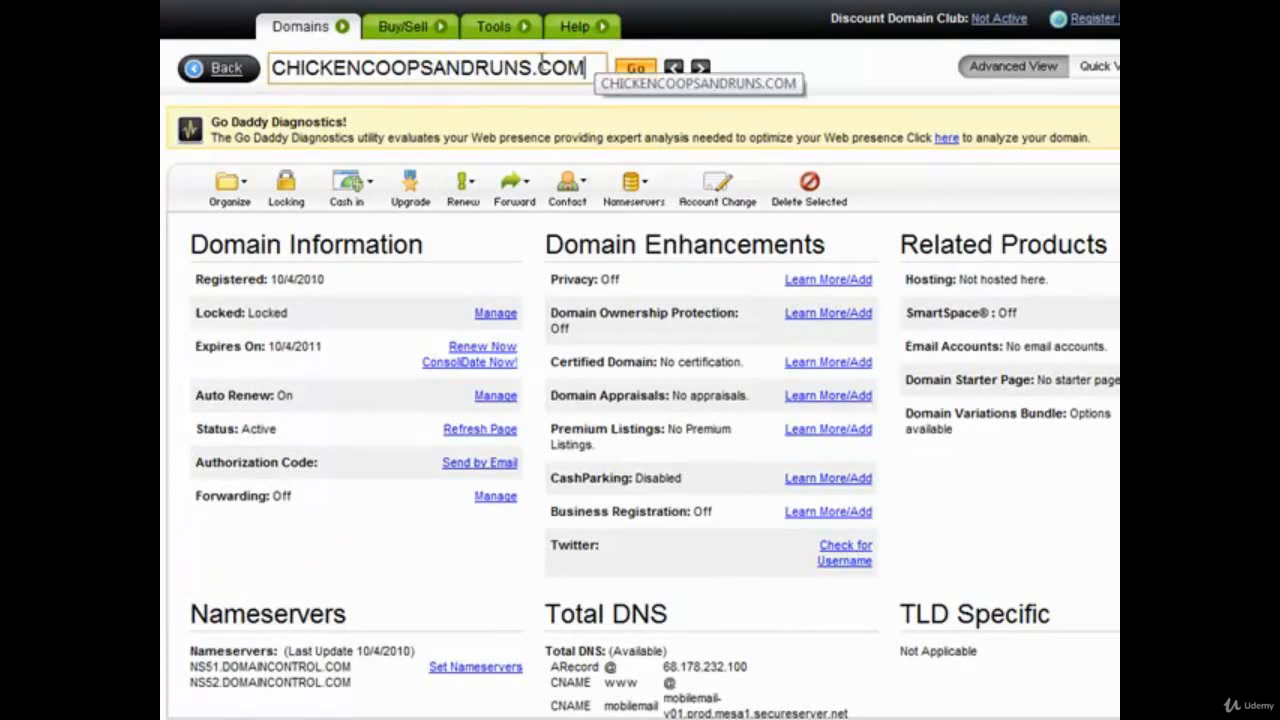
pyautogui.moveTo(628, 186)
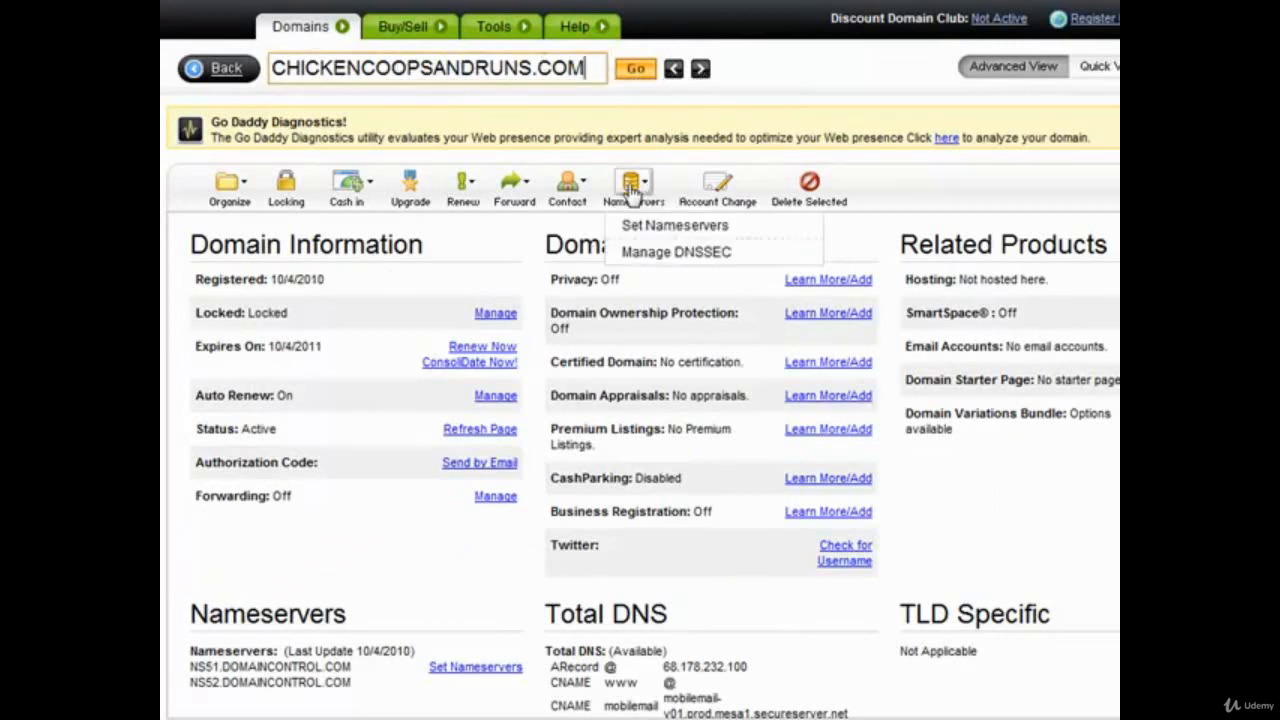
pyautogui.moveTo(628, 185); pyautogui.dragTo(645, 226)
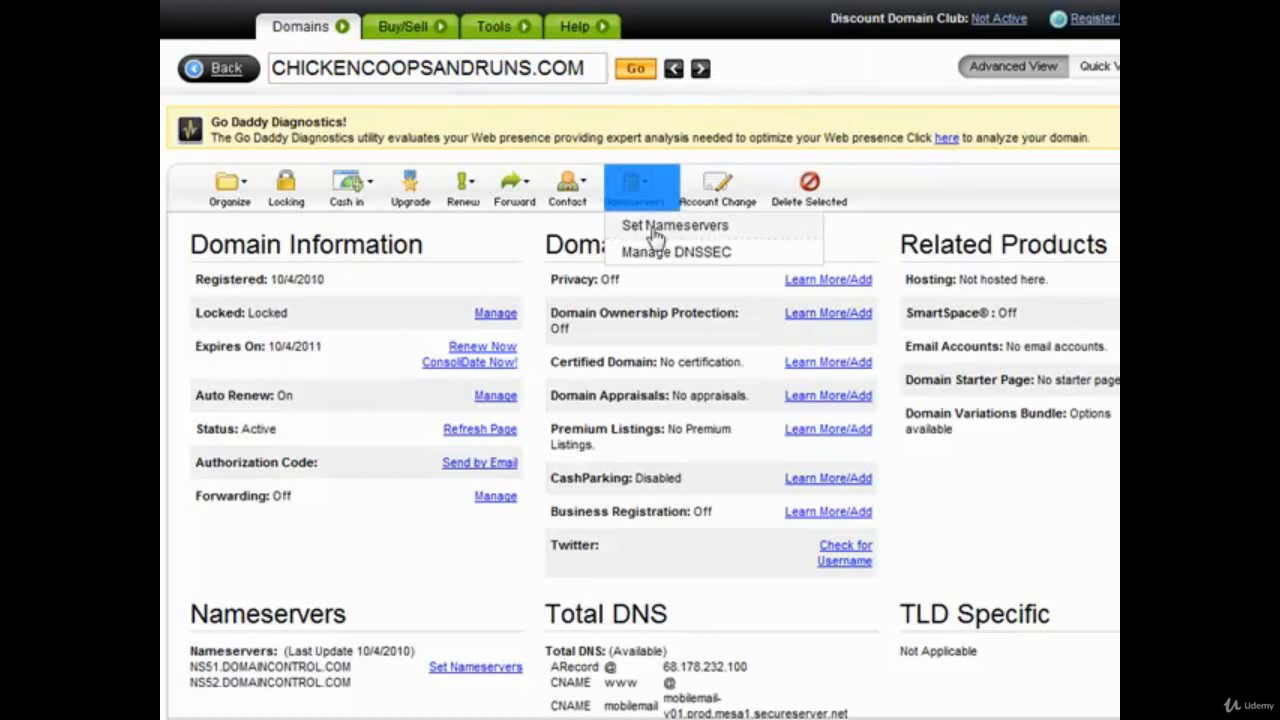
pyautogui.click(657, 228)
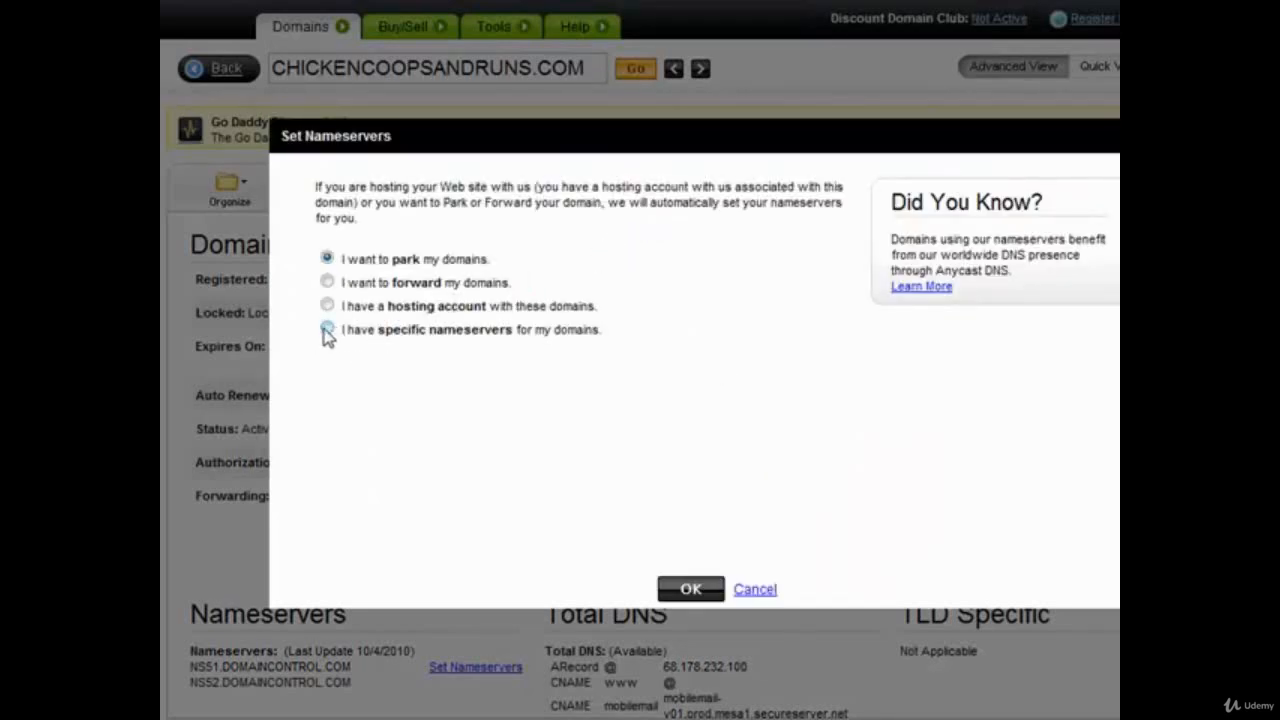
# - Choose the specific-nameservers option and clear the old nameserver entries
pyautogui.click(327, 330)
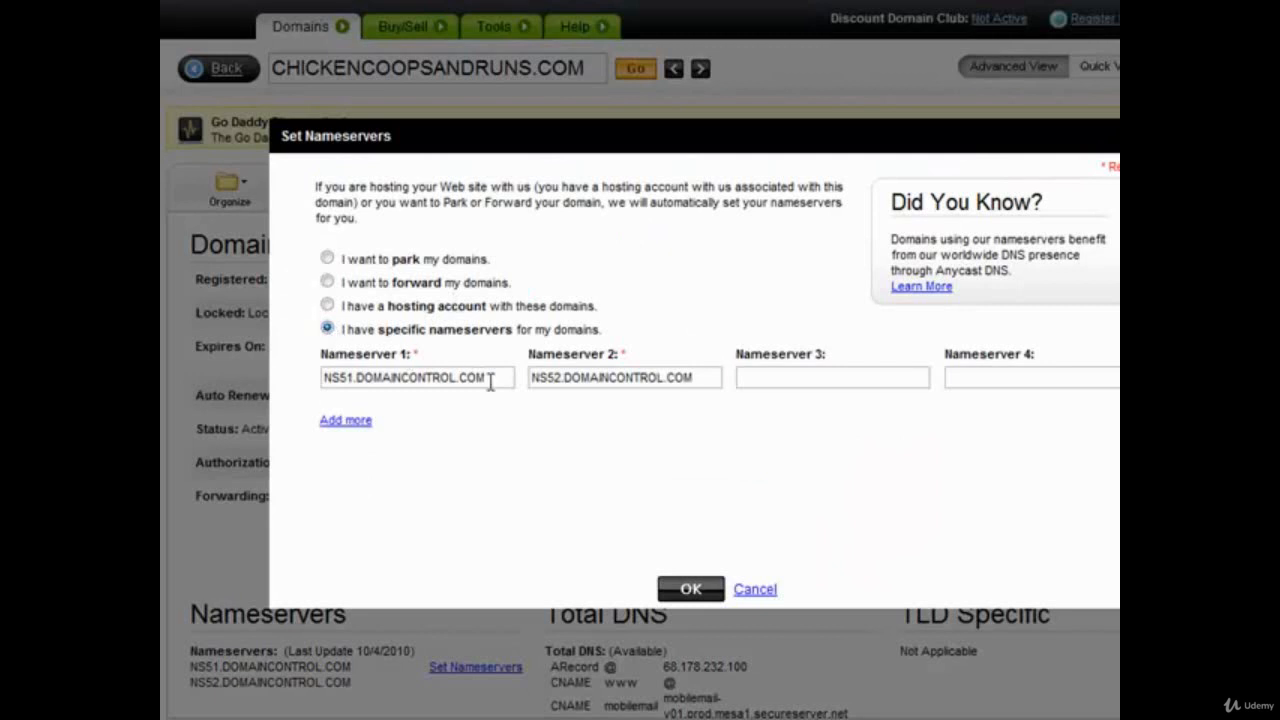
pyautogui.moveTo(510, 383); pyautogui.dragTo(288, 351)
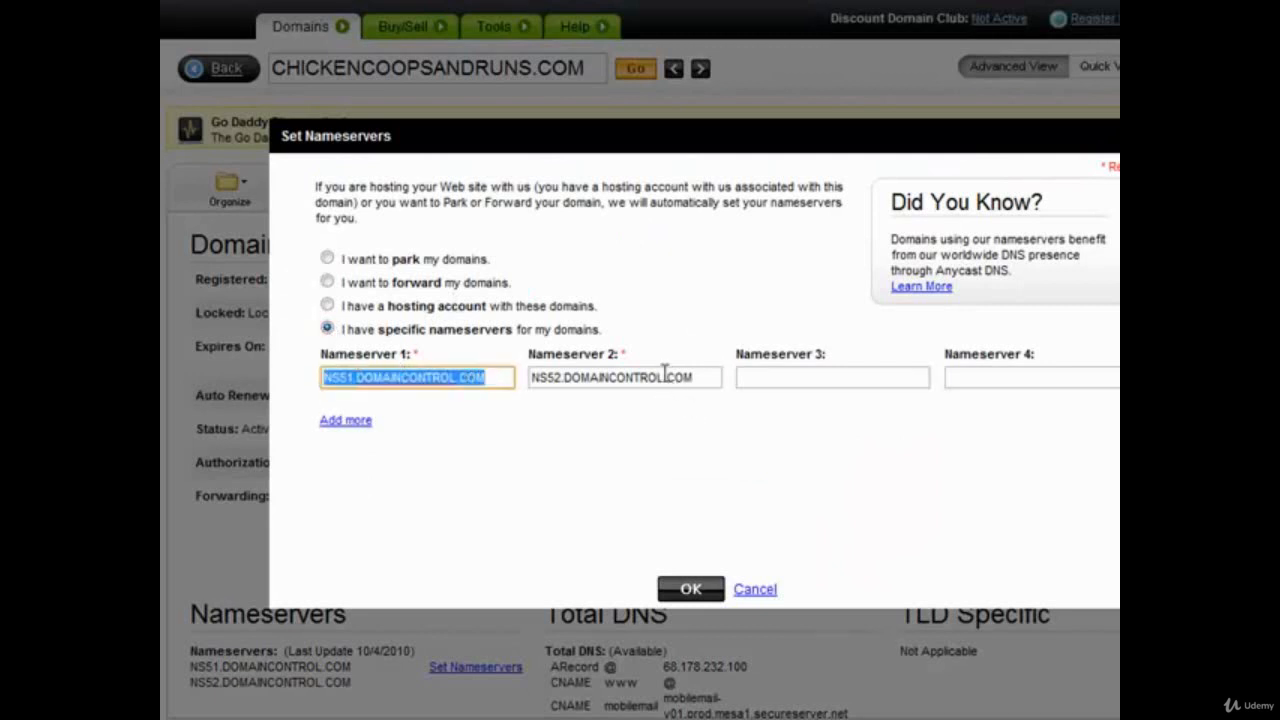
pyautogui.press('BackSpace')
pyautogui.moveTo(700, 377); pyautogui.dragTo(474, 357)
pyautogui.press('BackSpace')
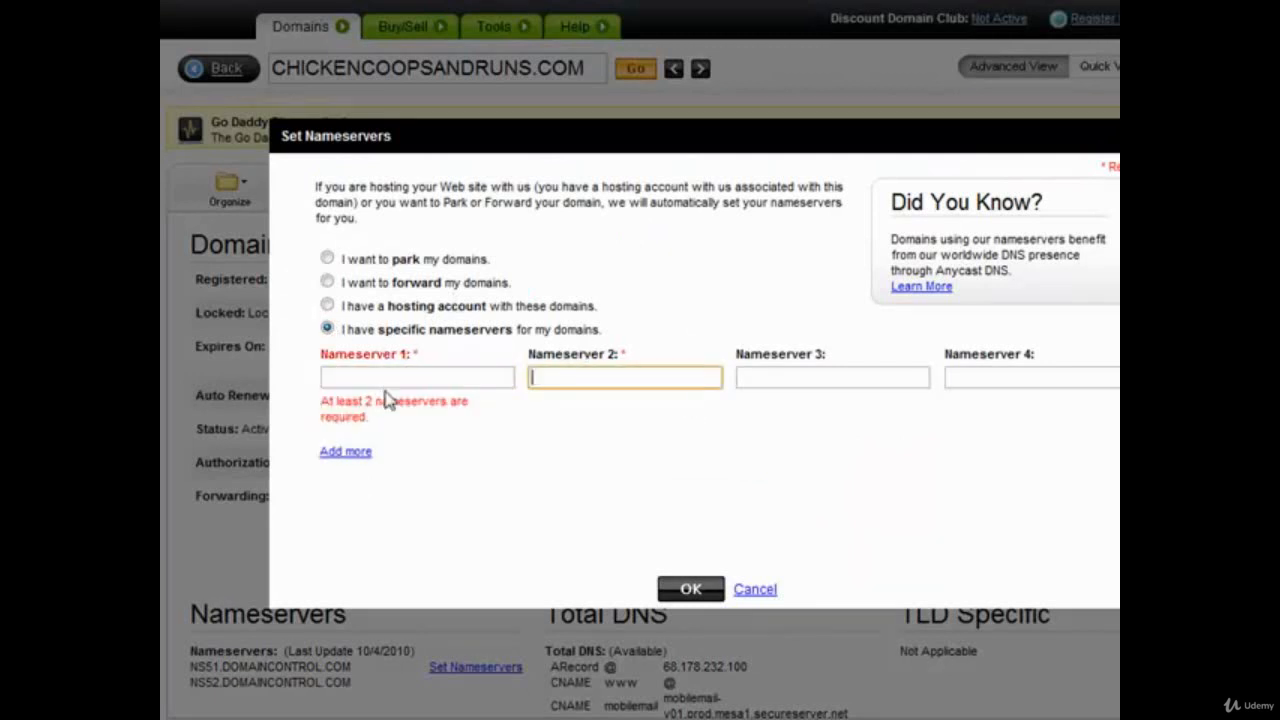
pyautogui.click(388, 378)
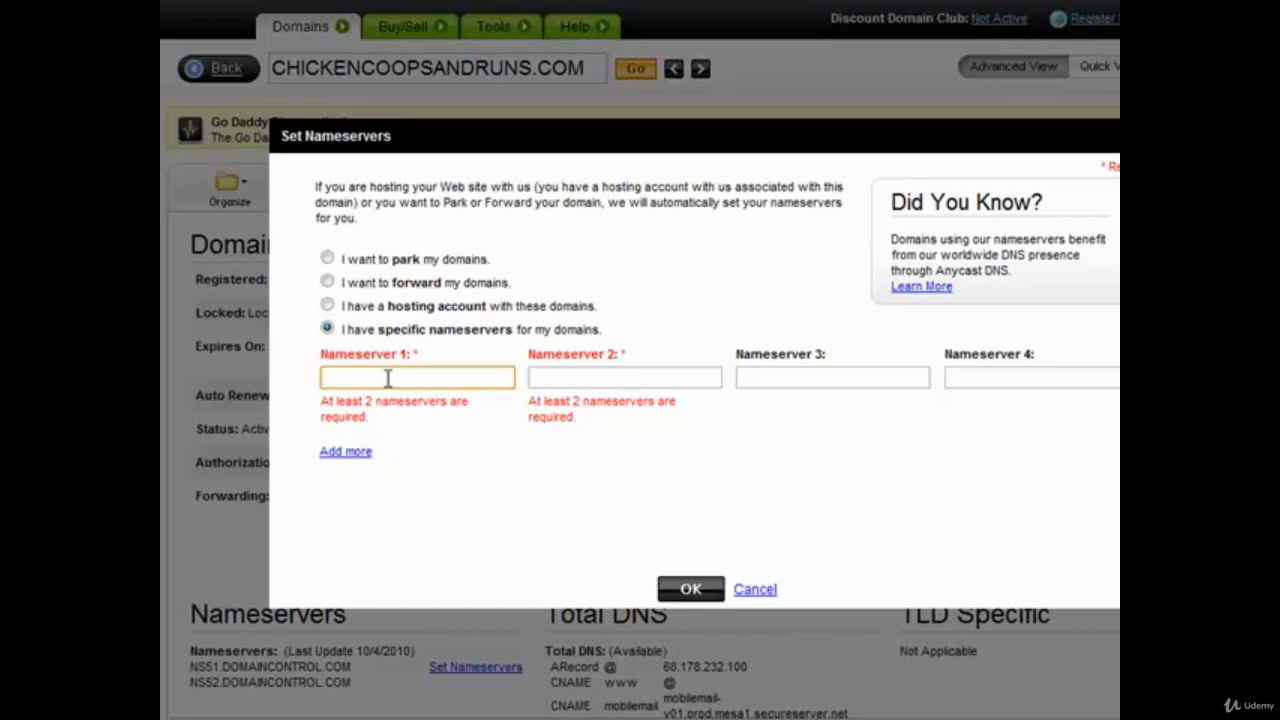
# - Fill all three nameserver fields with NS1.PIPEDNS.COM
pyautogui.write('NS1.PIPEDNS.COM')
pyautogui.hotkey('ctrl', 'a')
pyautogui.hotkey('ctrl', 'c')
pyautogui.click(597, 380)
pyautogui.hotkey('ctrl', 'v')
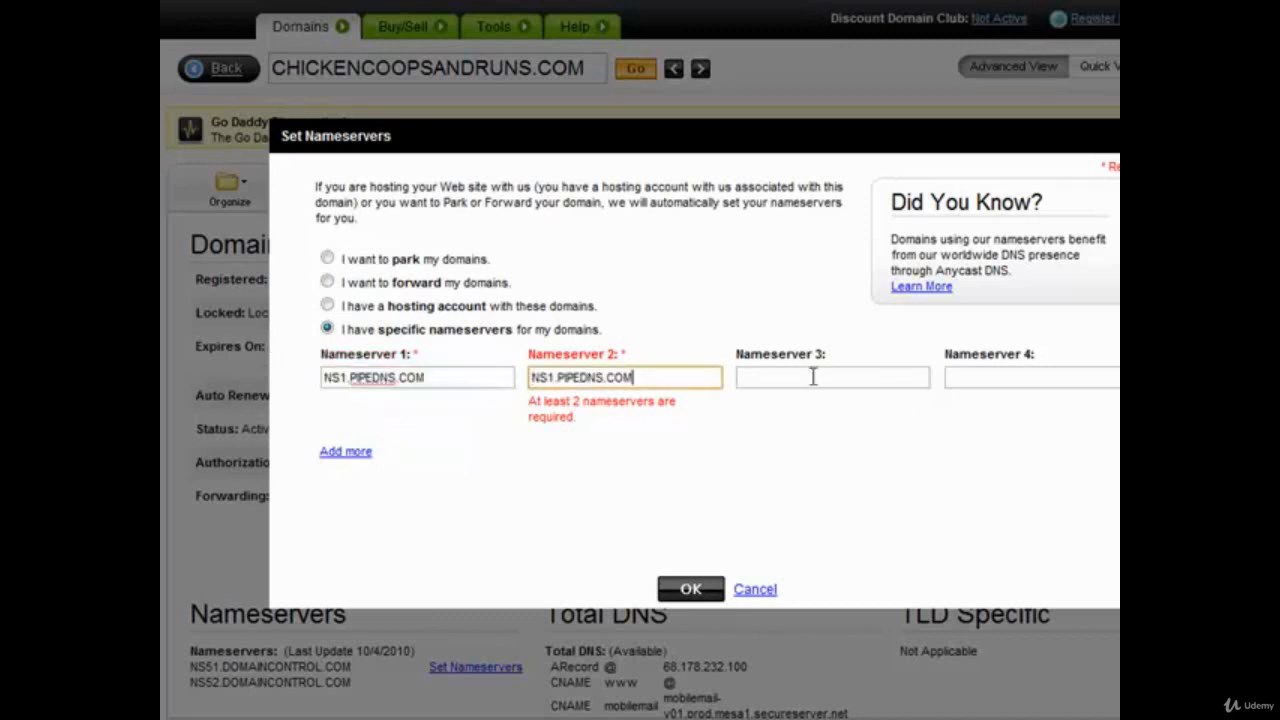
pyautogui.click(811, 376)
pyautogui.hotkey('ctrl', 'v')
# - Change the second and third entries to NS2.PIPEDNS.COM and NS3.PIPEDNS.COM, then submit
pyautogui.click(553, 372)
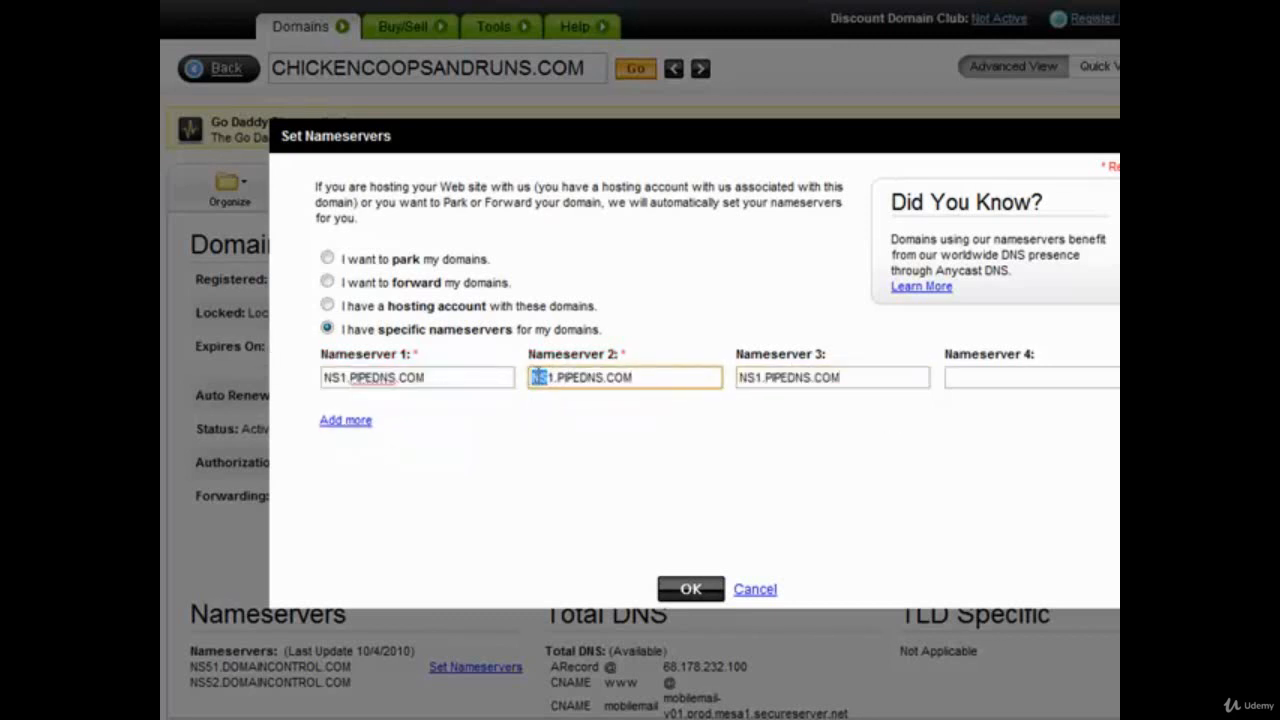
pyautogui.press('BackSpace')
pyautogui.write('2')
pyautogui.click(764, 377)
pyautogui.press('BackSpace')
pyautogui.write('3')
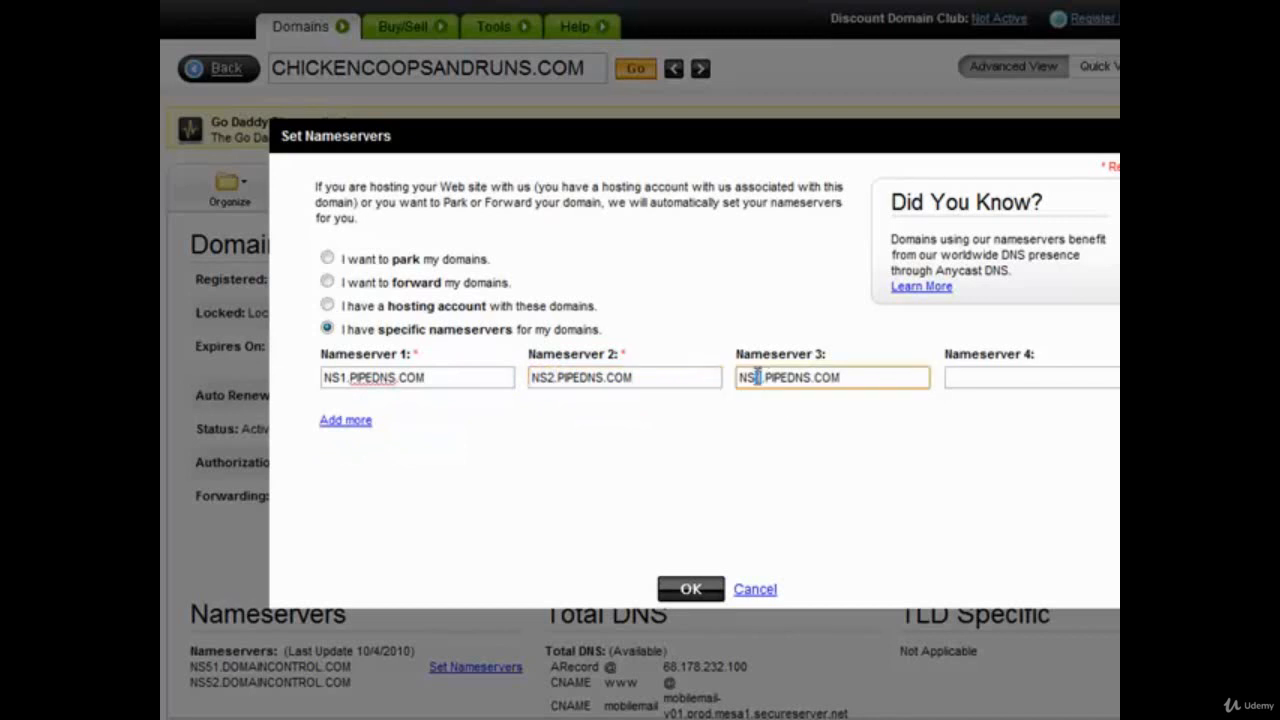
pyautogui.click(691, 589)
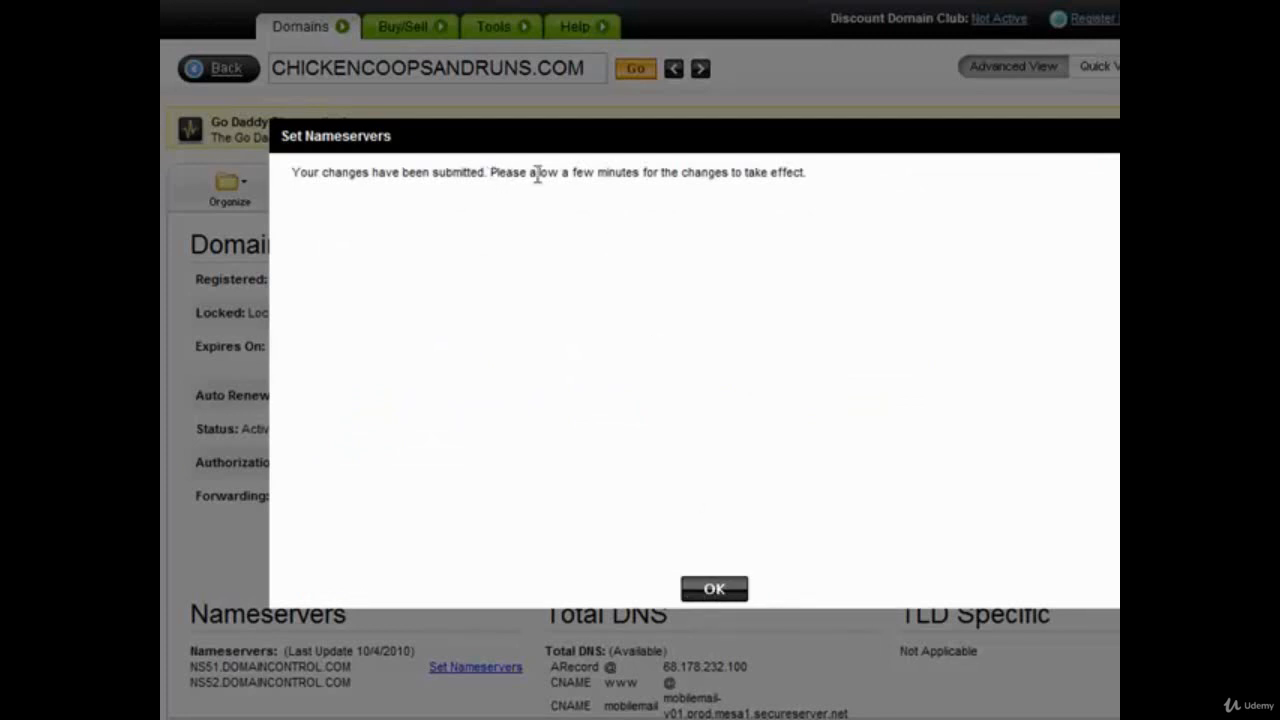
# - Dismiss GoDaddy's confirmation and open Addon Domains from cPanel's Domains section
pyautogui.click(725, 591)
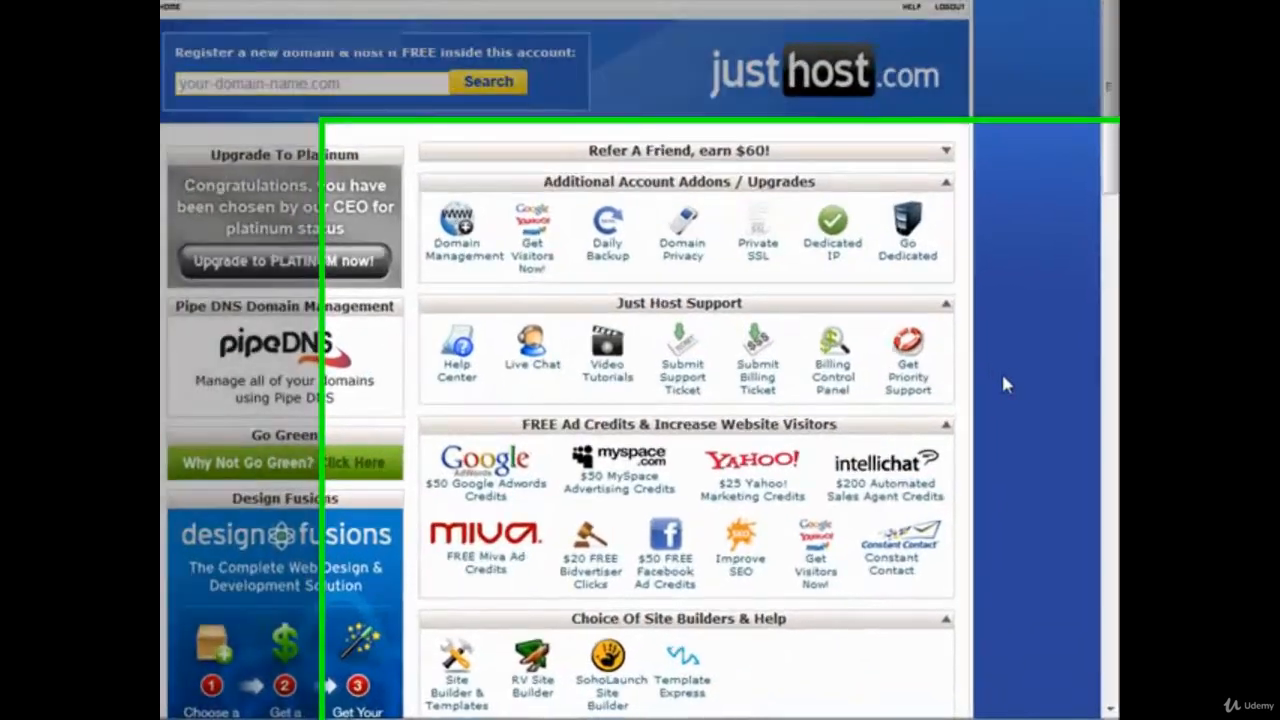
pyautogui.scroll(-10, 1003, 378)
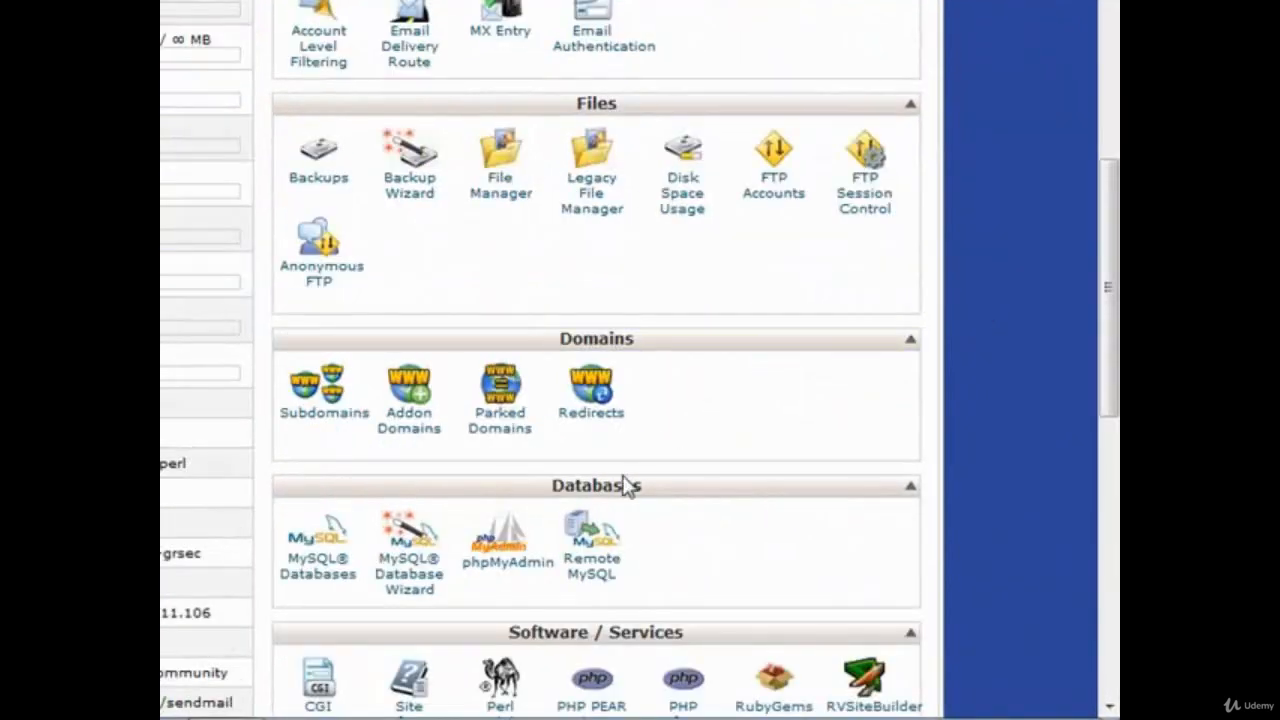
pyautogui.click(410, 428)
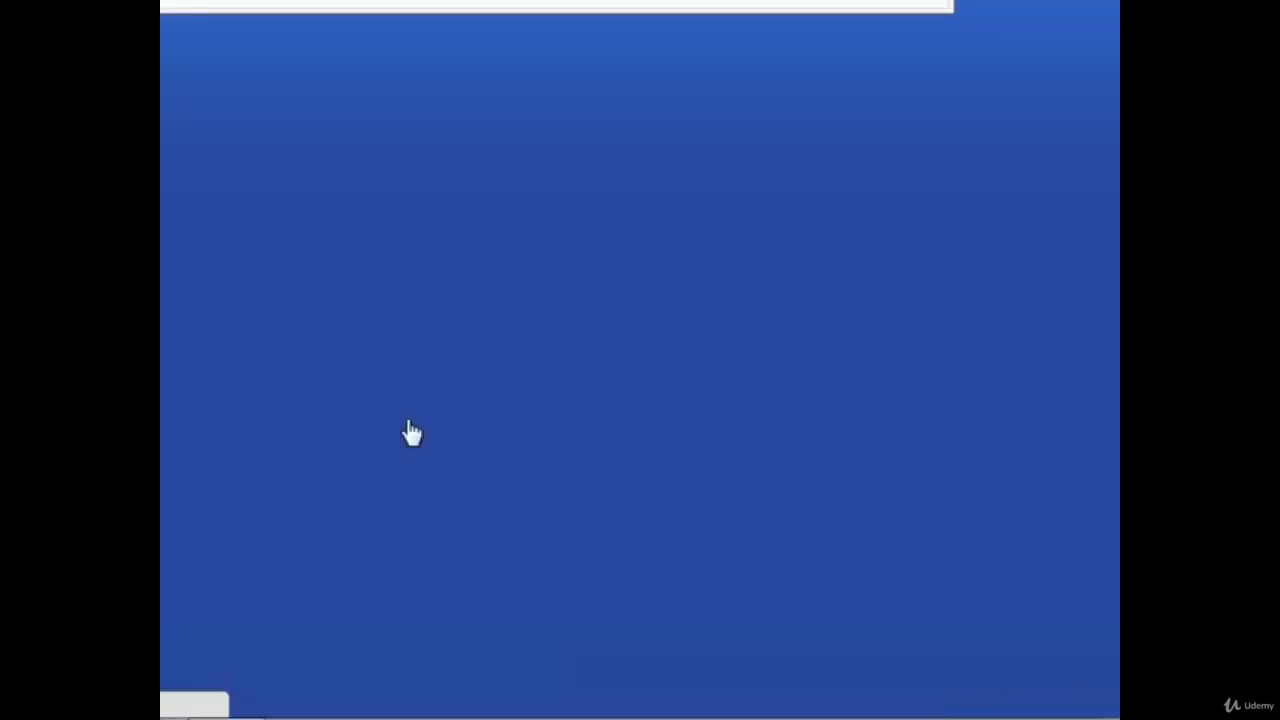
# - Add chickencoopsandruns.com as an addon domain, entering and confirming a strong password
pyautogui.click(563, 251)
pyautogui.write('chic')
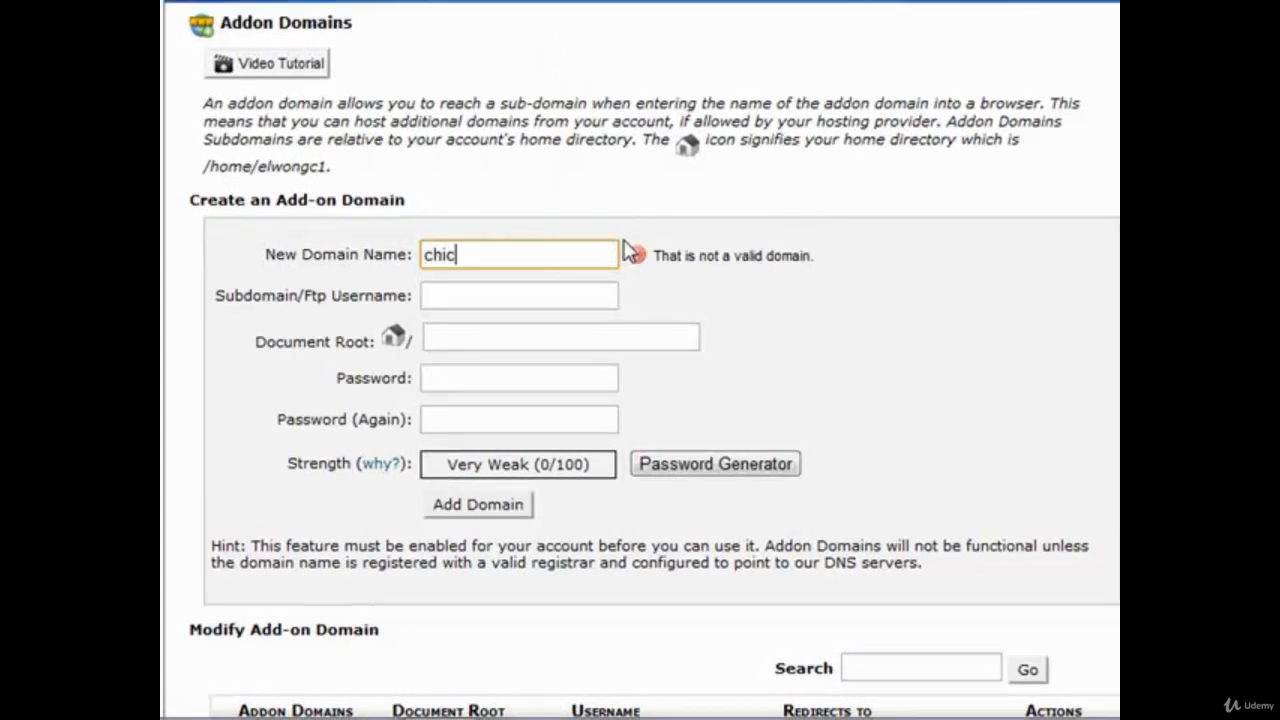
pyautogui.write('kencoopsandruns.com')
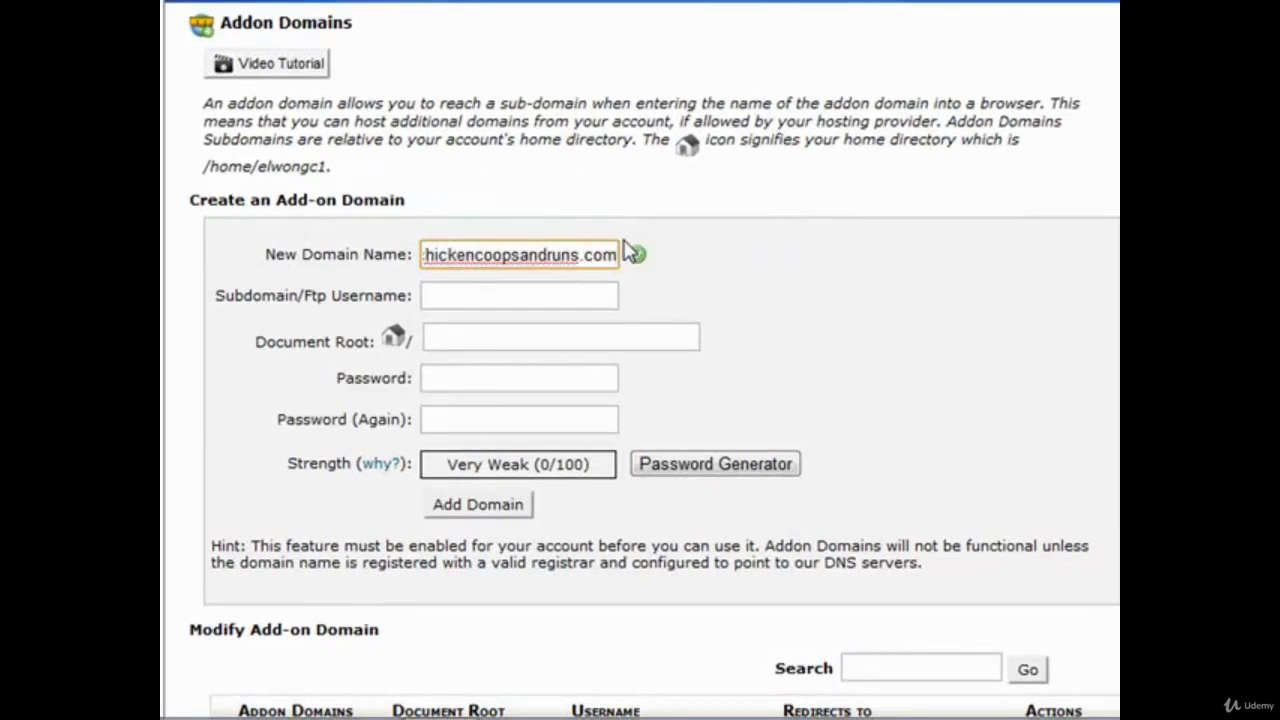
pyautogui.press('Tab')
pyautogui.press('Tab')
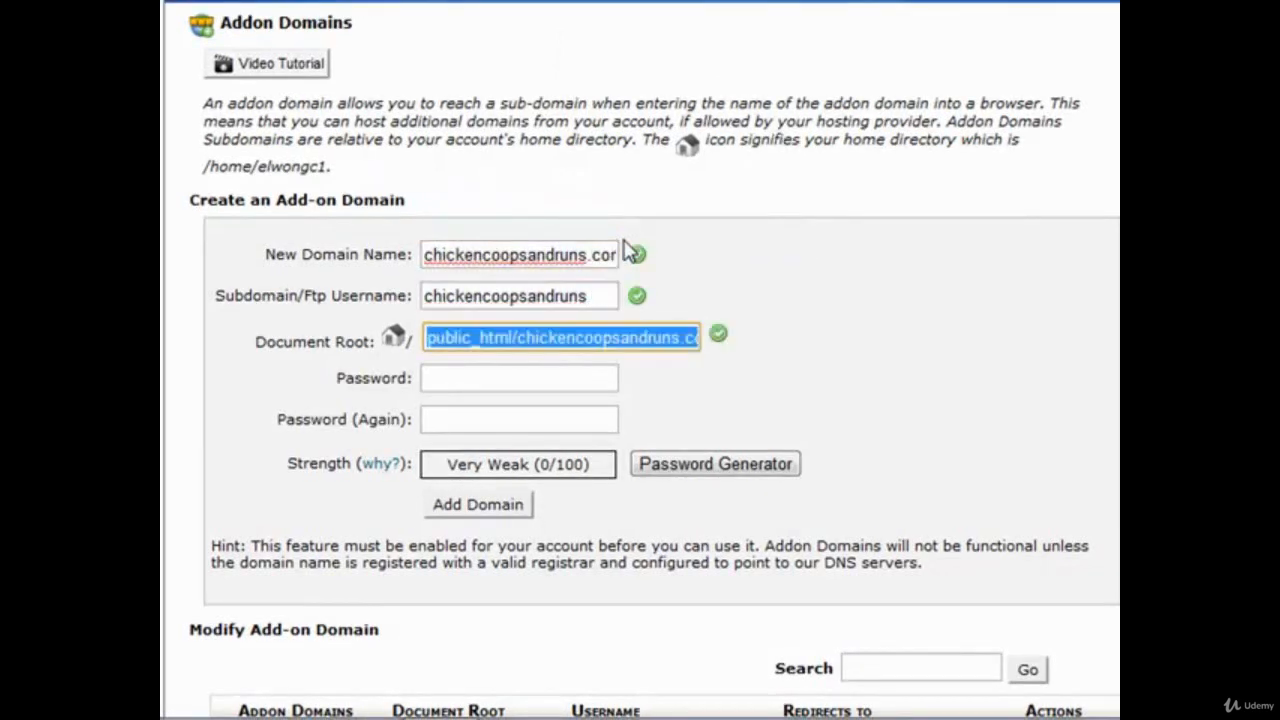
pyautogui.press('Tab')
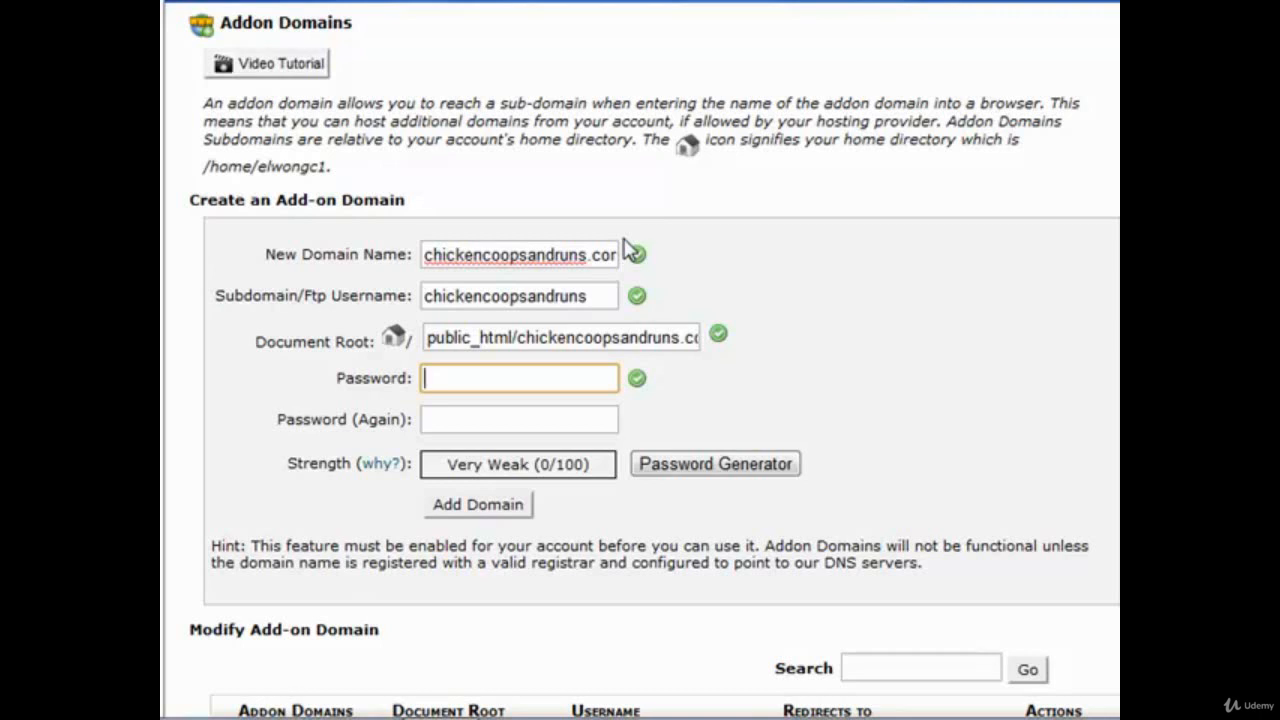
pyautogui.write('***********')
pyautogui.press('Tab')
pyautogui.write('***********')
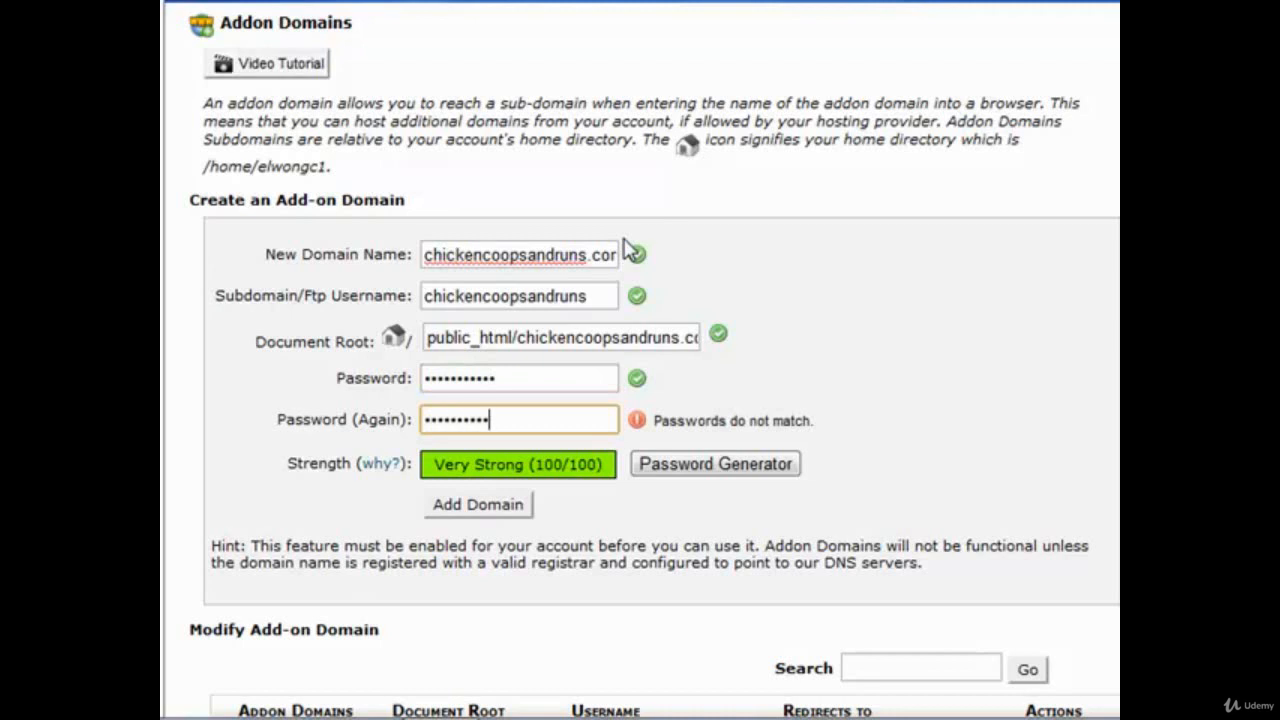
pyautogui.click(490, 510)
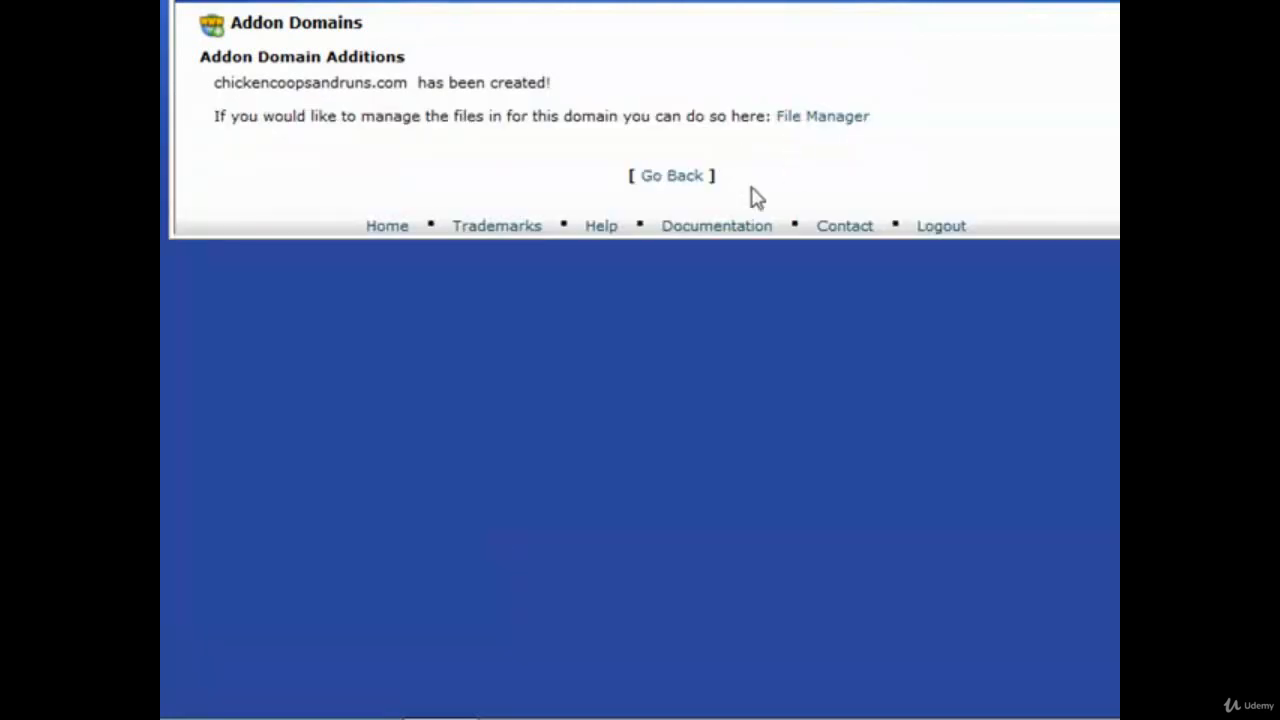
# - Return to the cPanel home and open the WordPress installer under Popular Choices
pyautogui.click(680, 180)
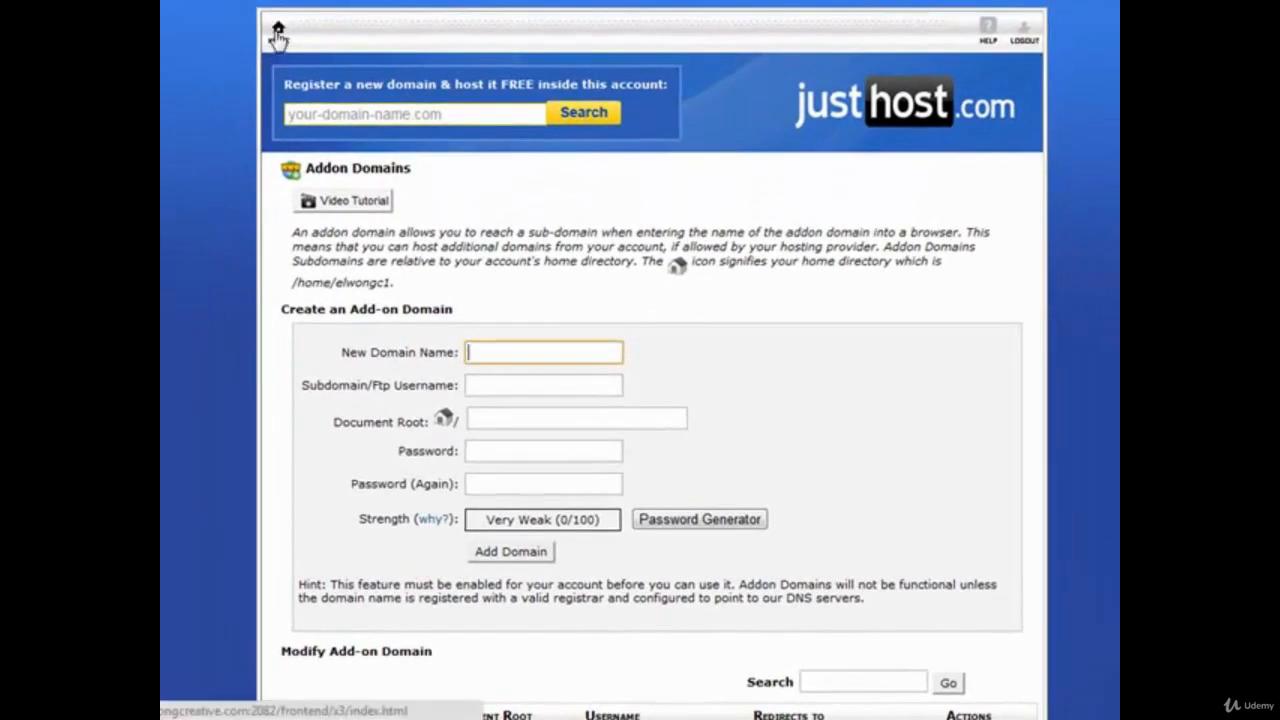
pyautogui.click(278, 34)
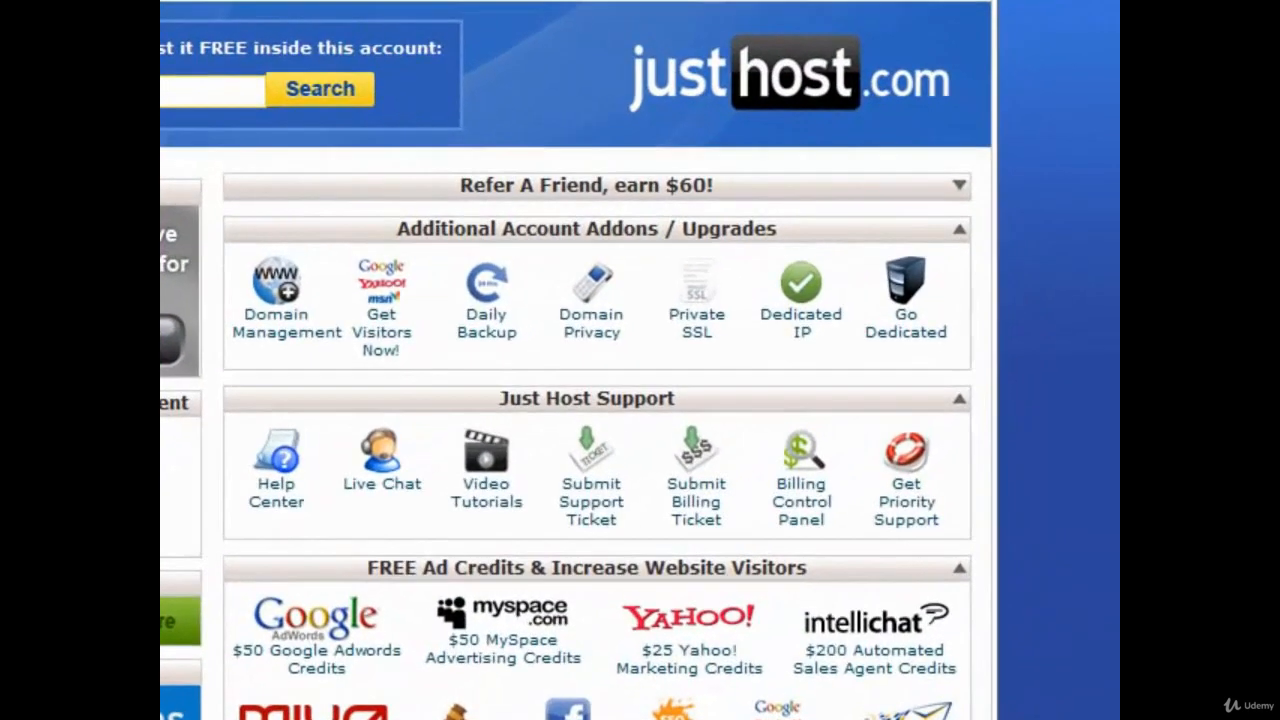
pyautogui.press('pagedown')
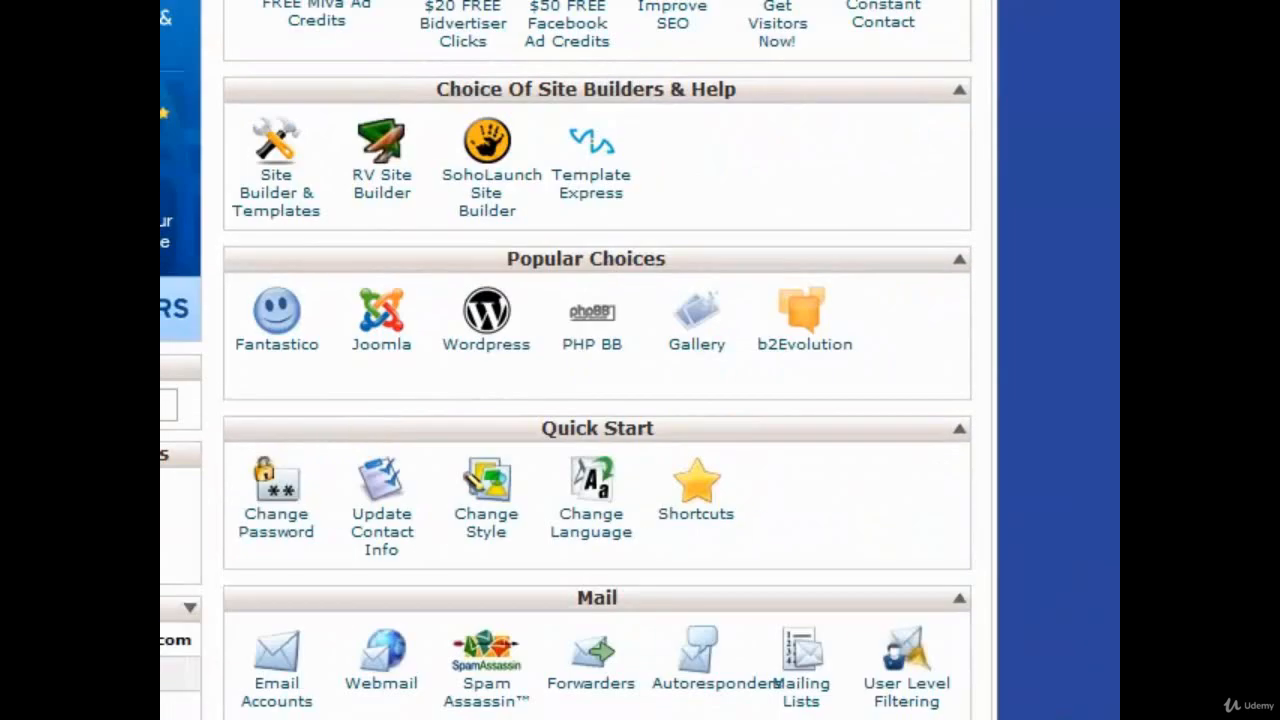
pyautogui.click(508, 356)
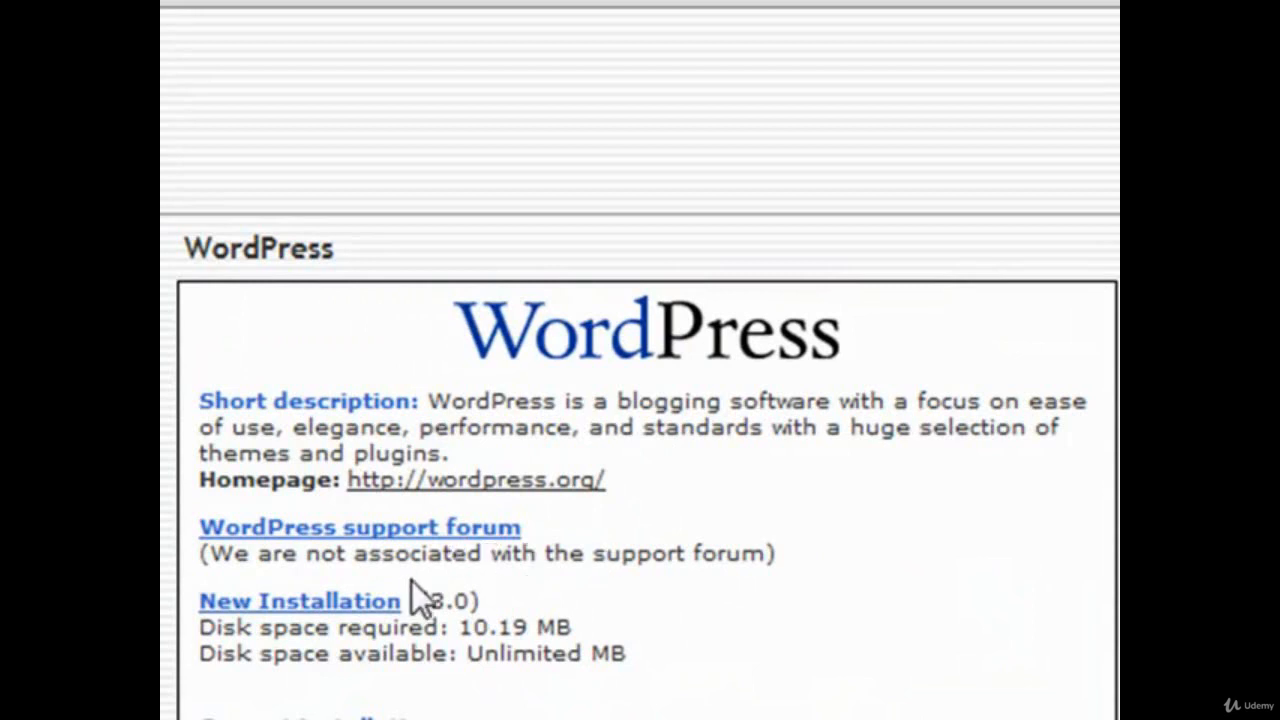
# - Start a new WordPress installation on chickencoopsandruns.com with the install directory left blank
pyautogui.click(357, 596)
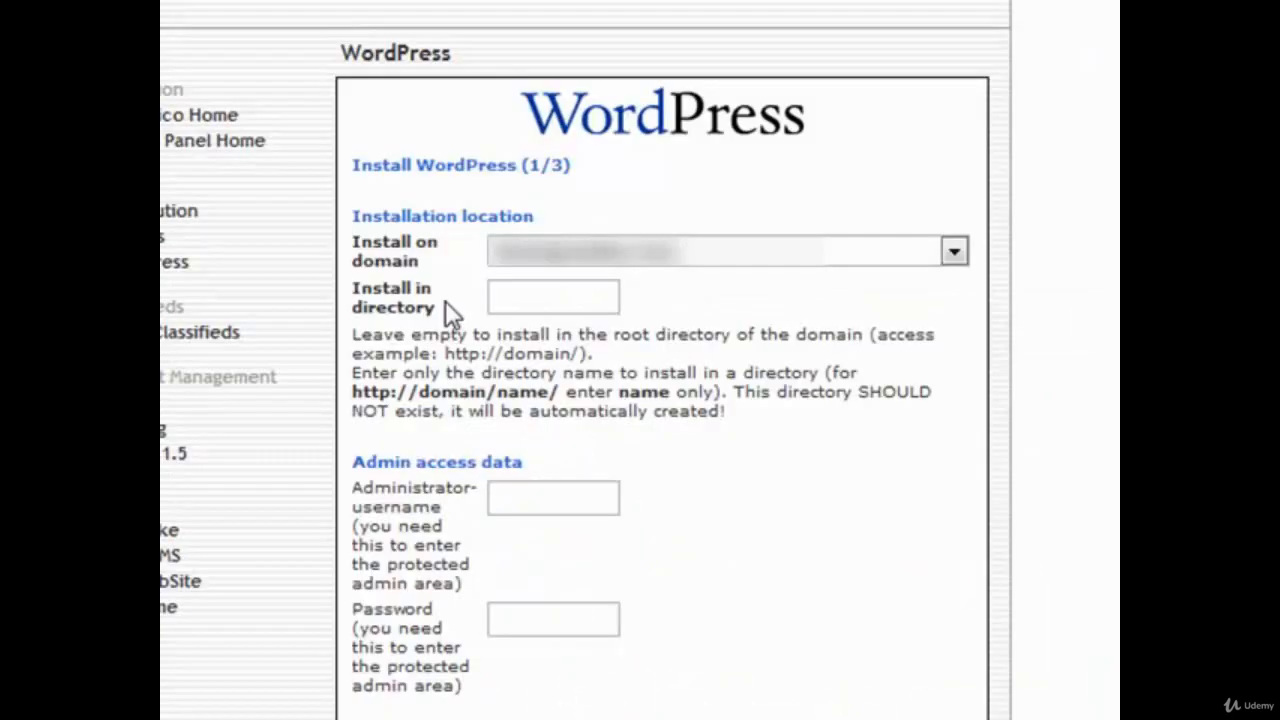
pyautogui.click(741, 262)
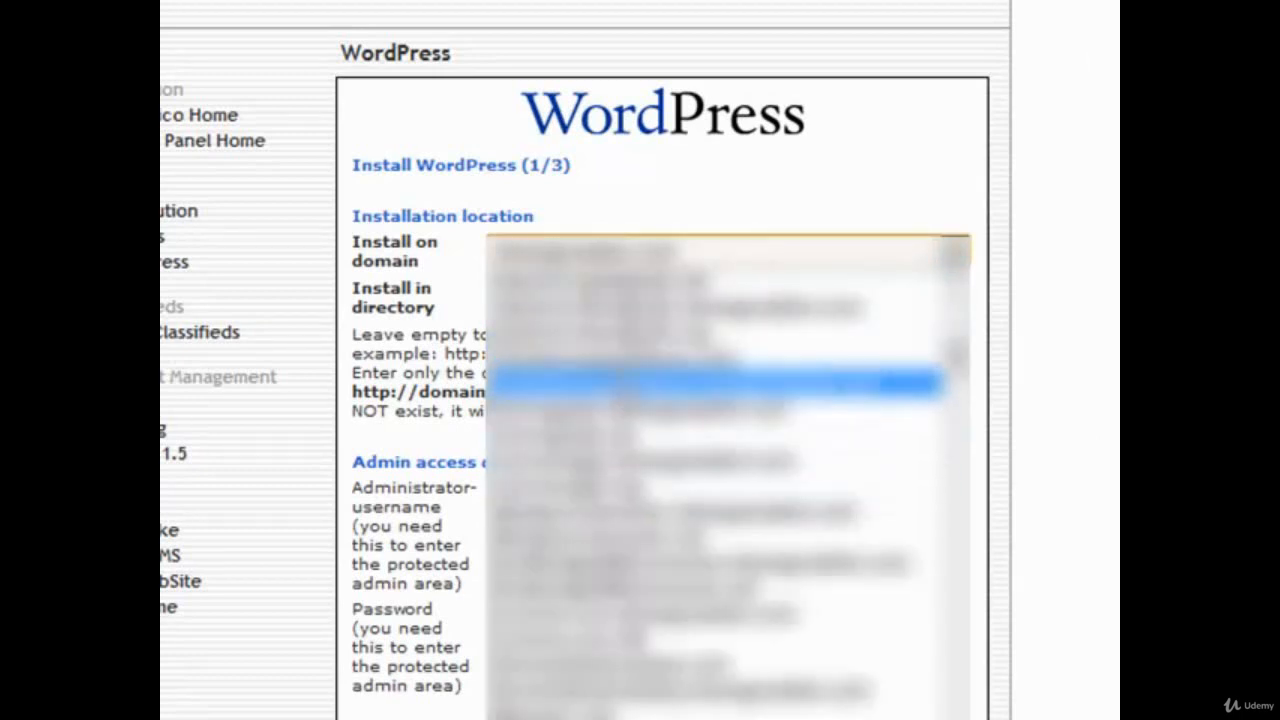
pyautogui.click(620, 360)
pyautogui.click(564, 294)
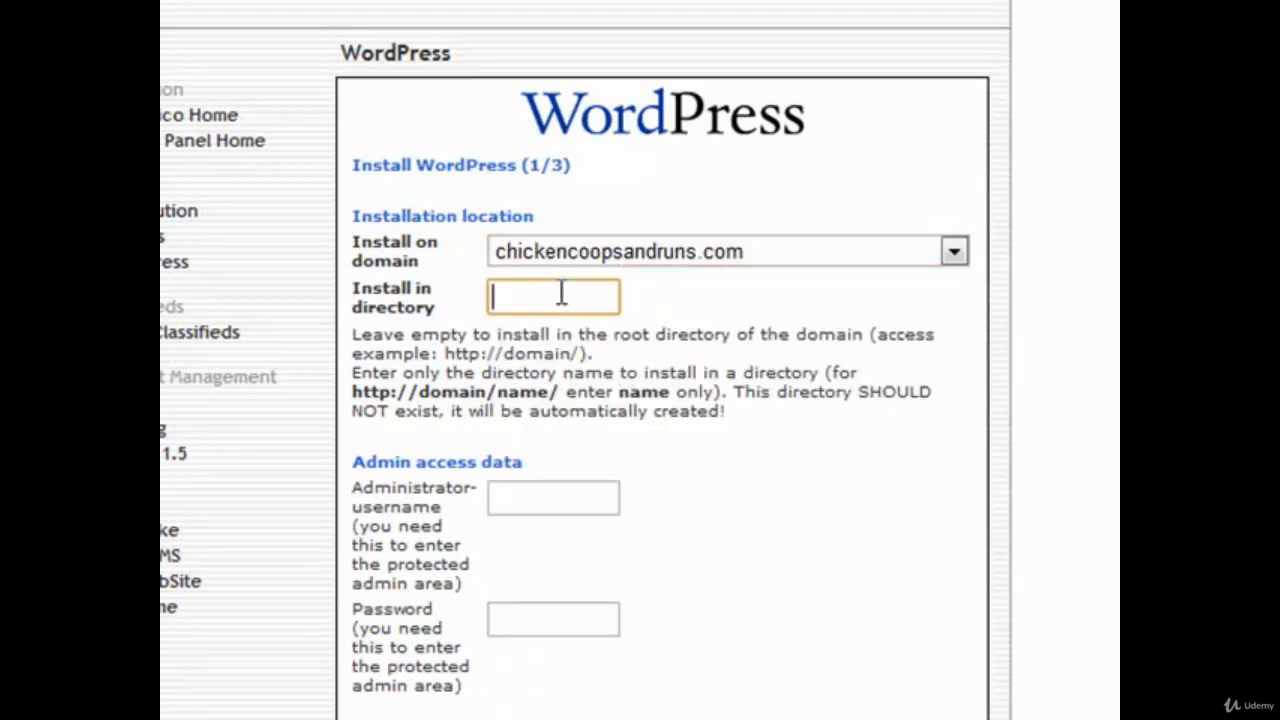
# - Enter the WordPress administrator username and password
pyautogui.click(531, 502)
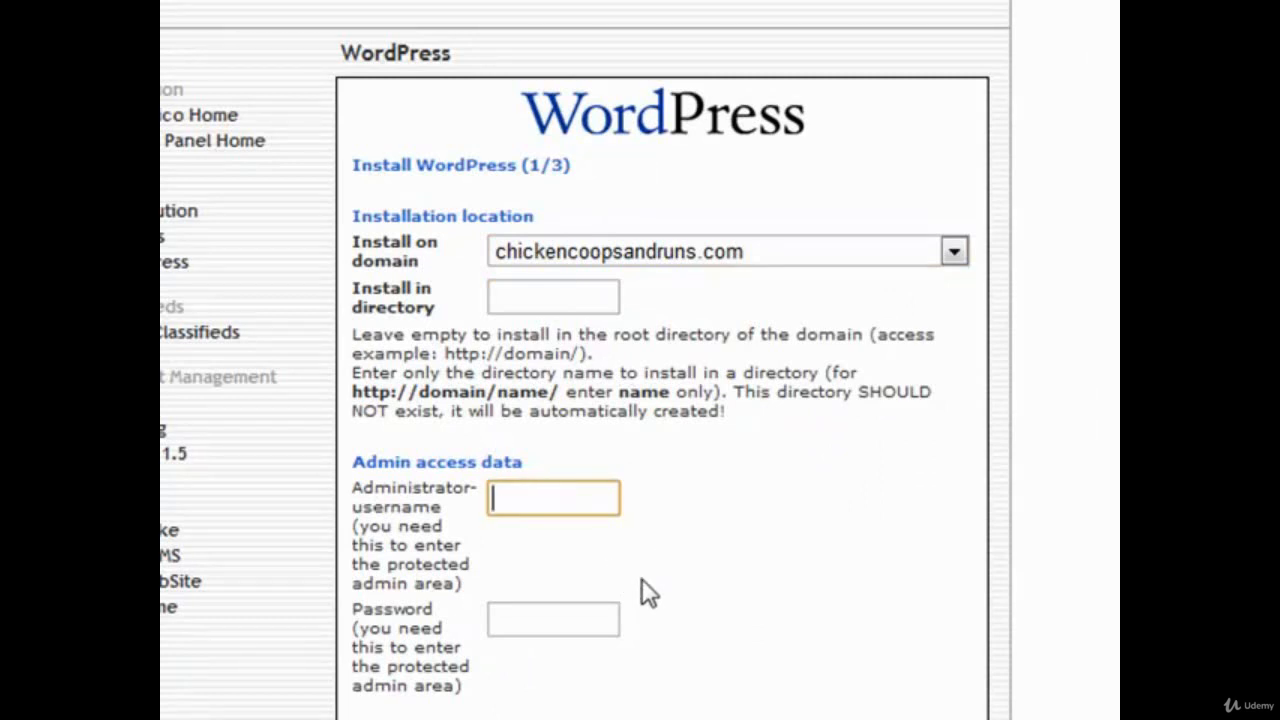
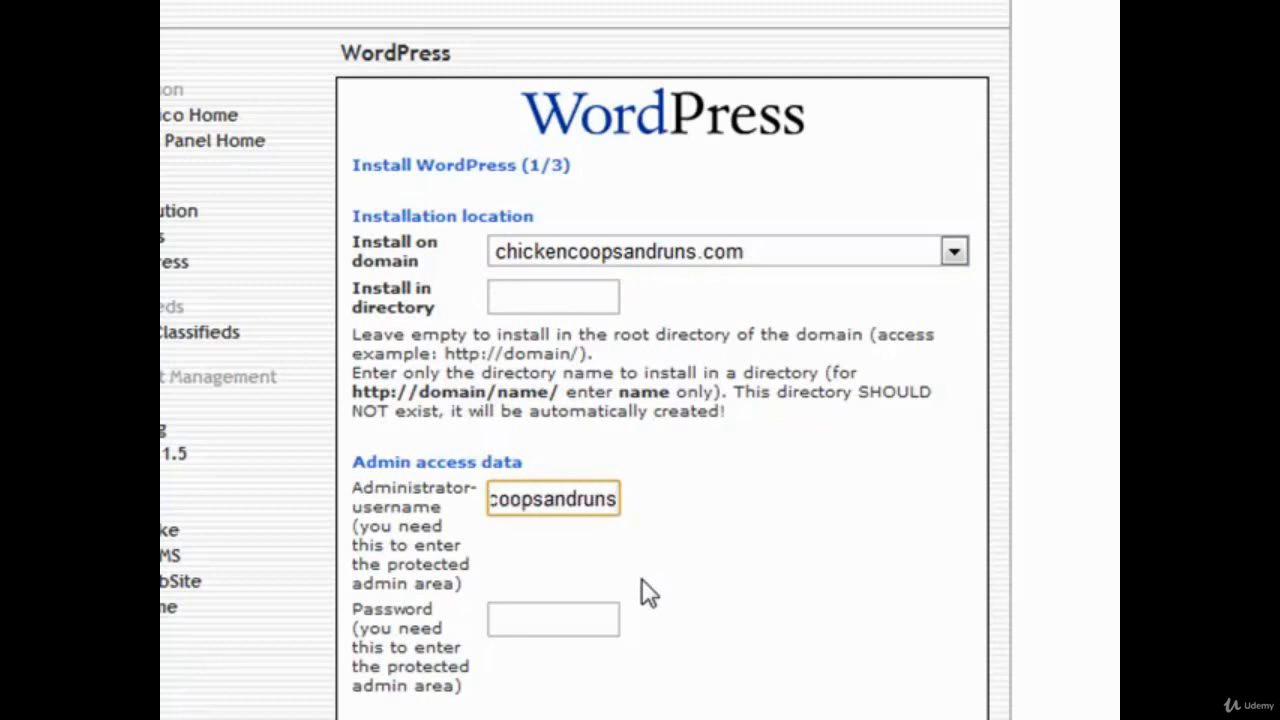
pyautogui.press('Tab')
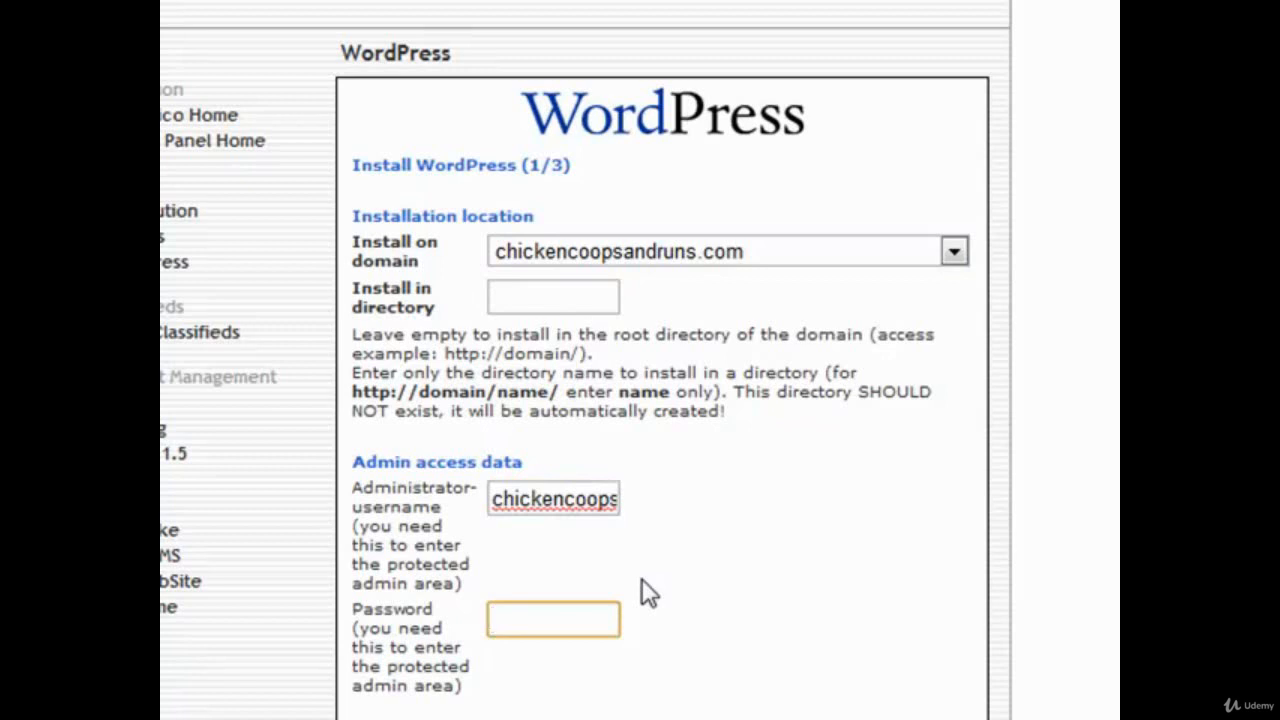
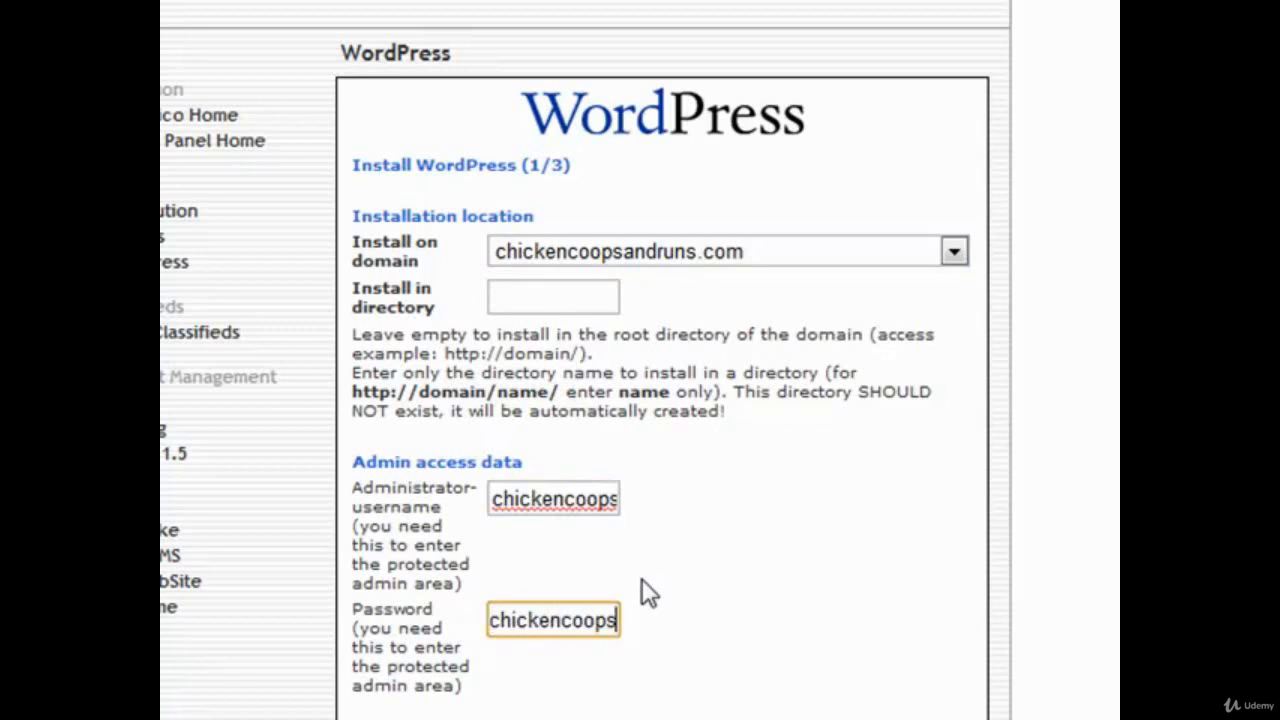
pyautogui.click(641, 580)
pyautogui.scroll(-3, 641, 580)
pyautogui.click(577, 568)
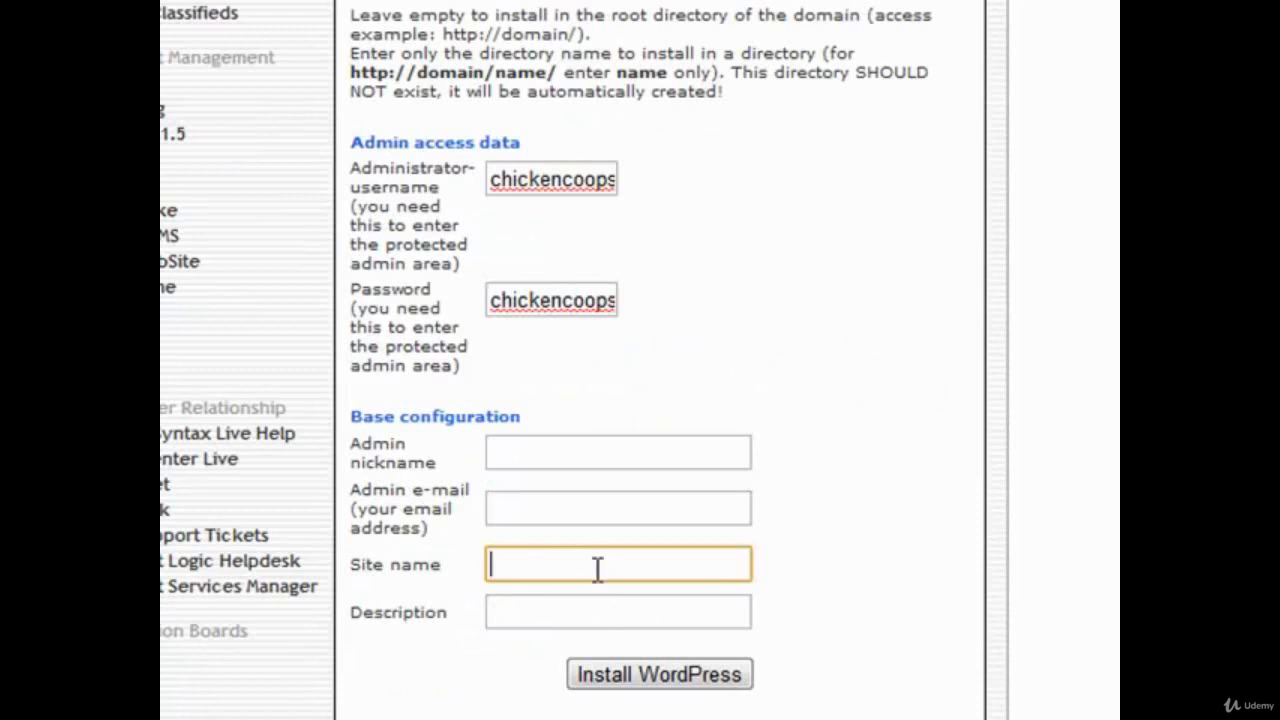
pyautogui.click(624, 676)
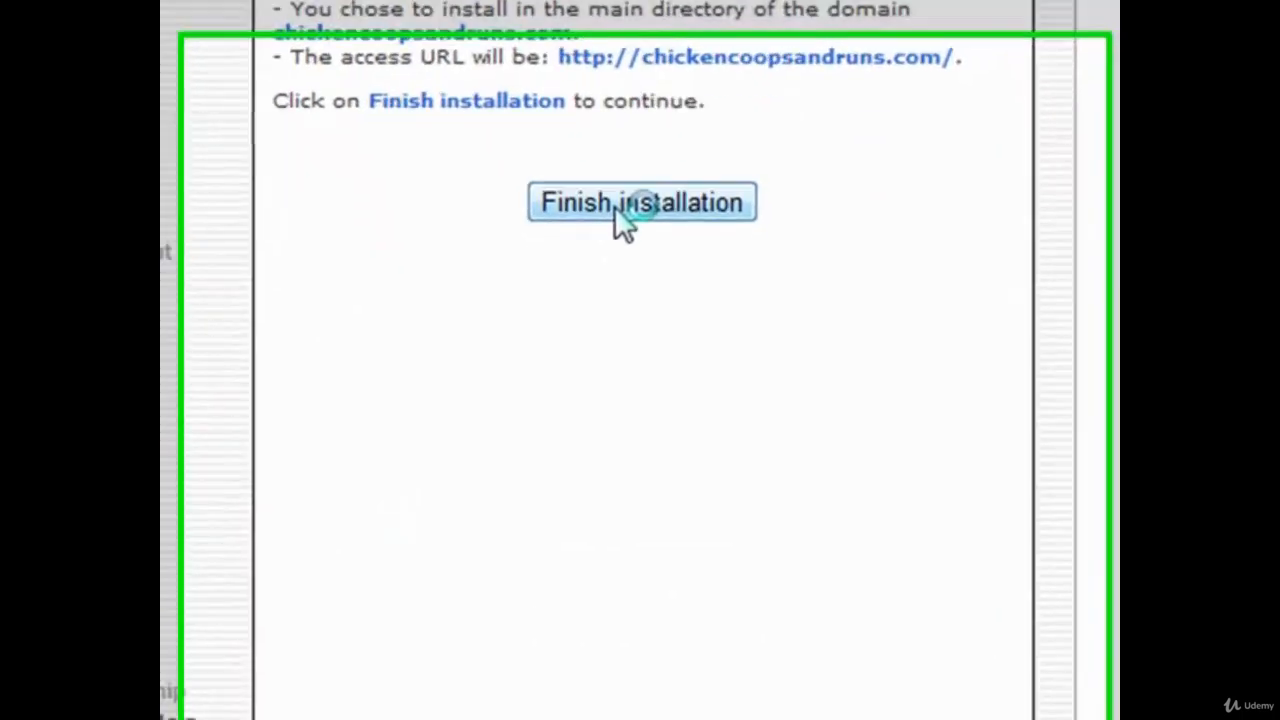
pyautogui.click(639, 339)
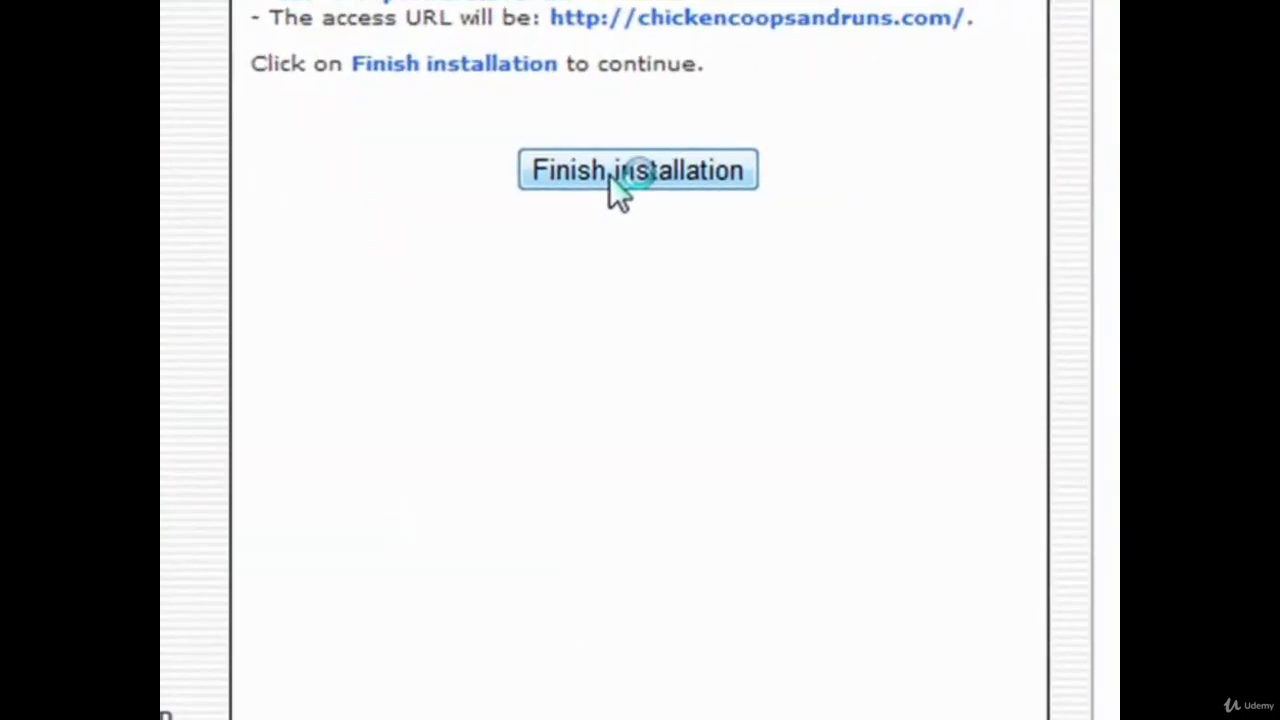